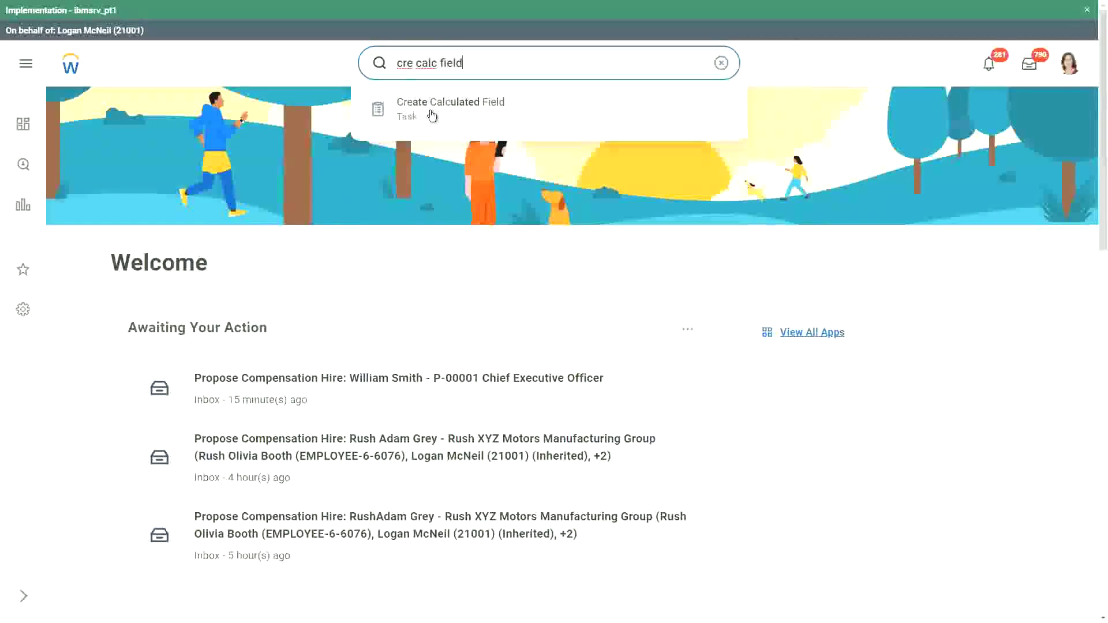
- Start the Create Calculated Field task and enter the field name "CF-WW-Eval Exp-Test"
click(430, 110)
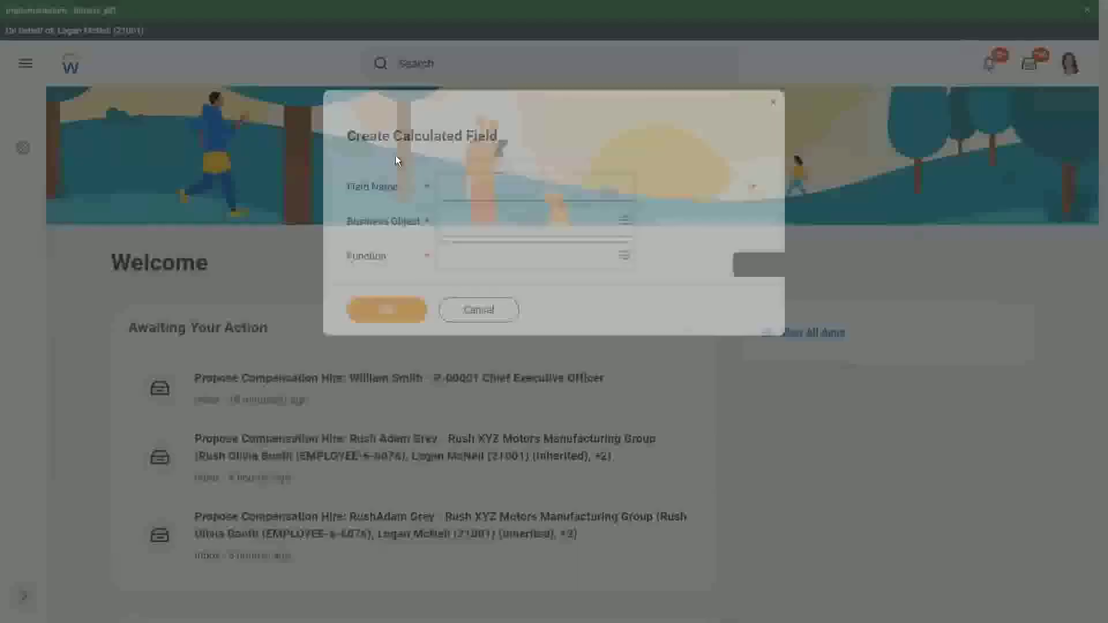
click(455, 178)
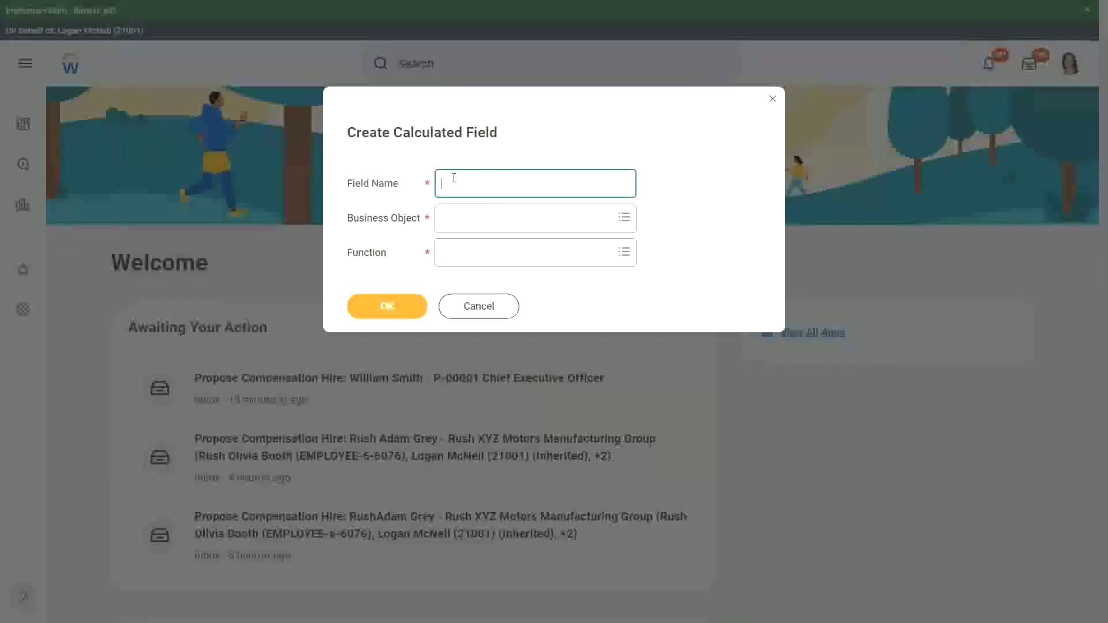
text(CF-WW-)
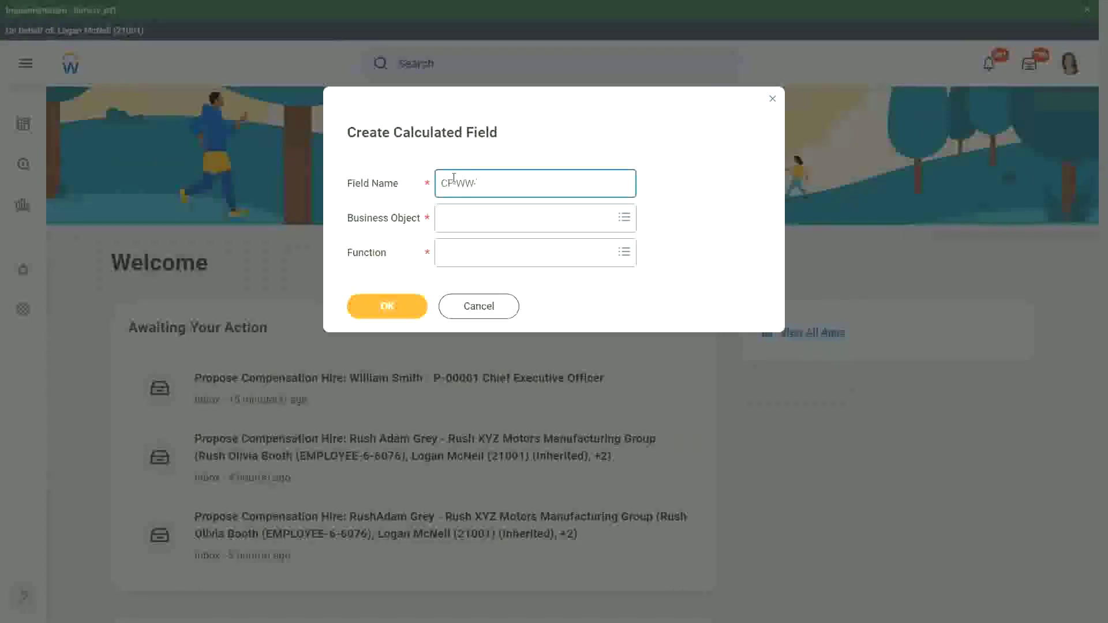
text(Eval Exp -)
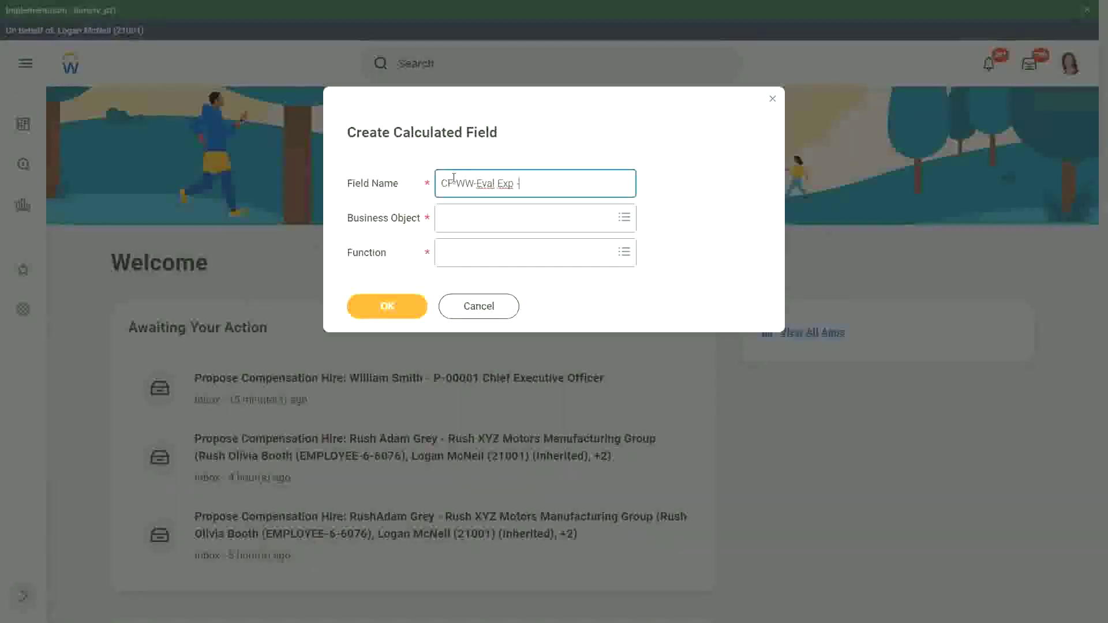
key(BackSpace)
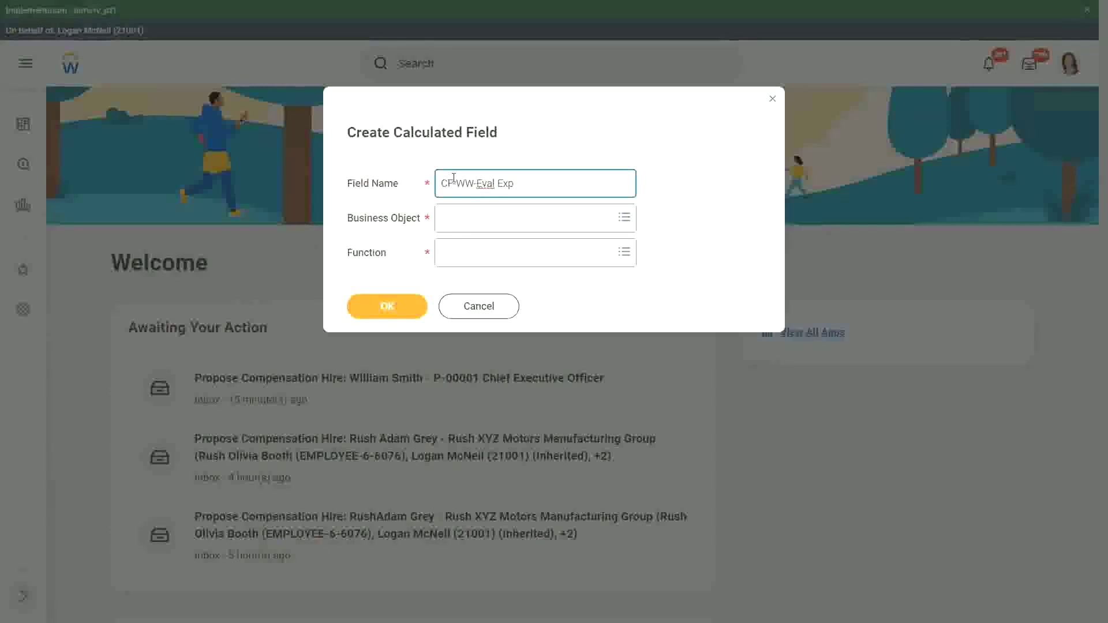
text(-Test)
key(Tab)
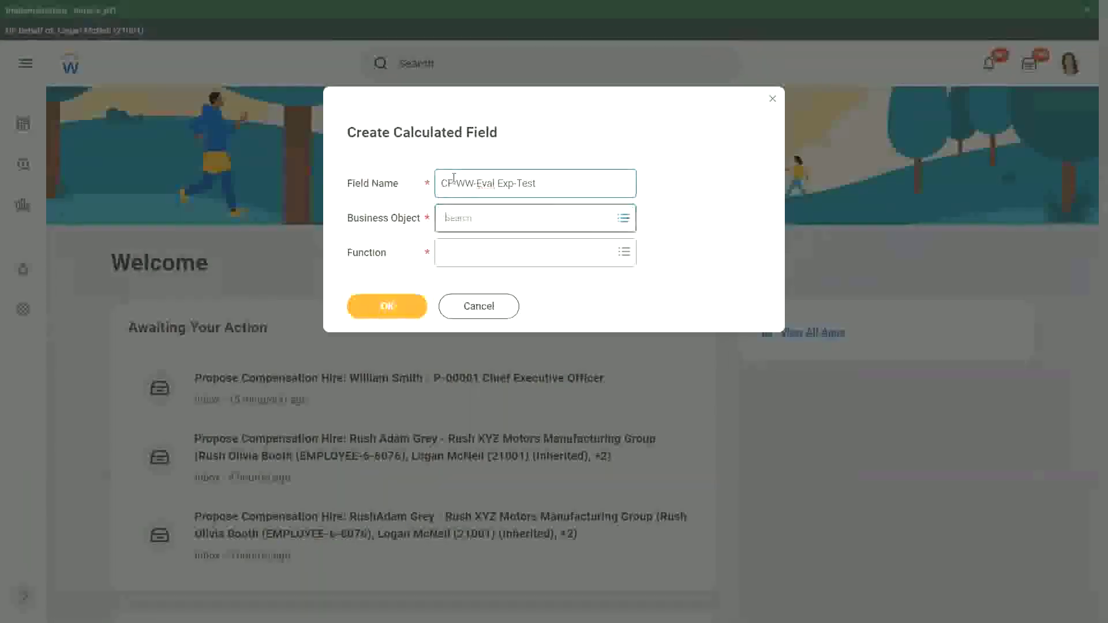
- Set the business object to Worker and the function to Evaluate Expression, and confirm to open the calculation definition
text(worker)
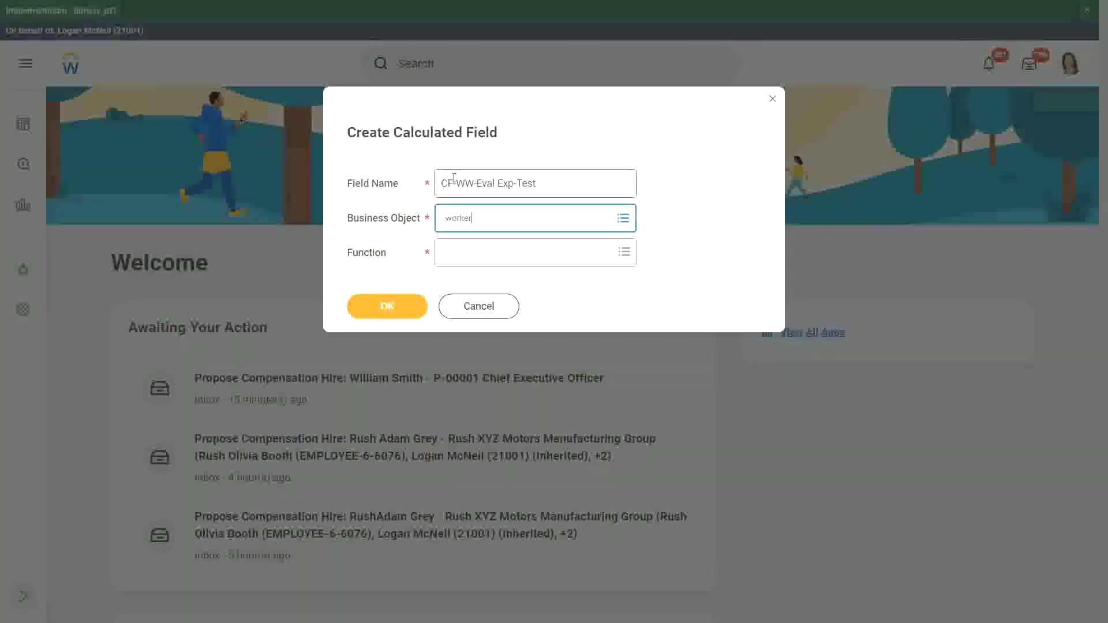
key(Return)
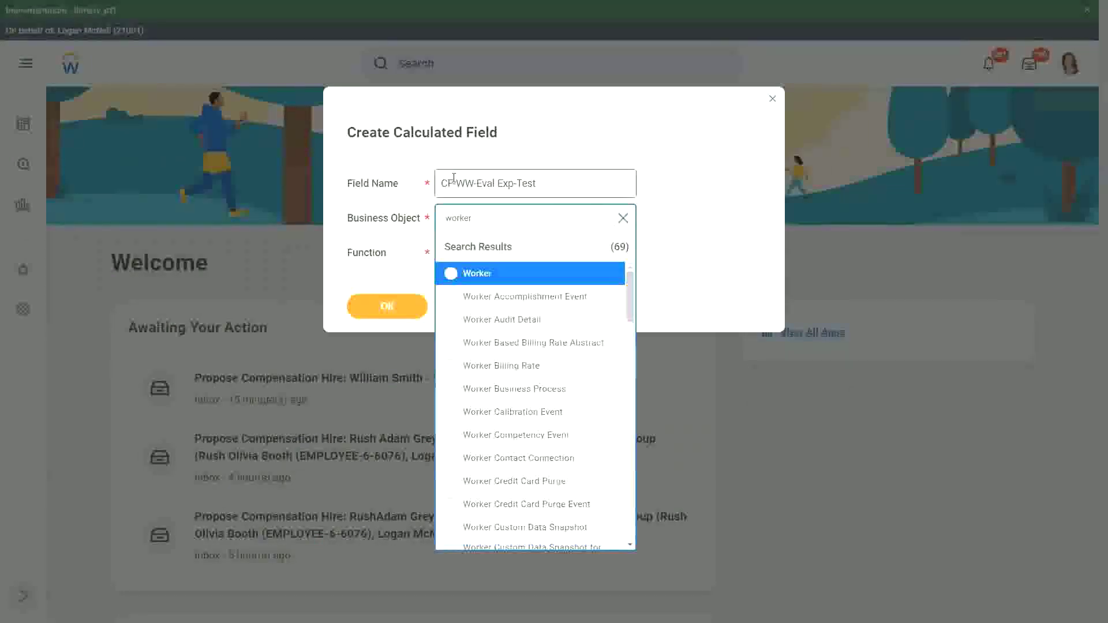
key(Return)
key(Tab)
text(ev)
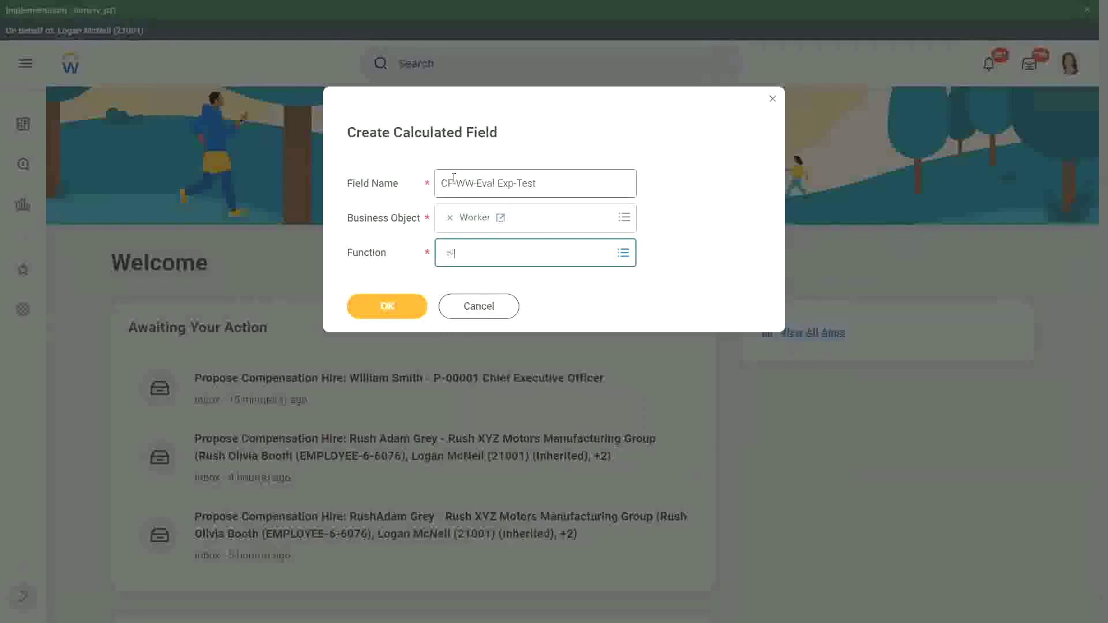
text(al exp)
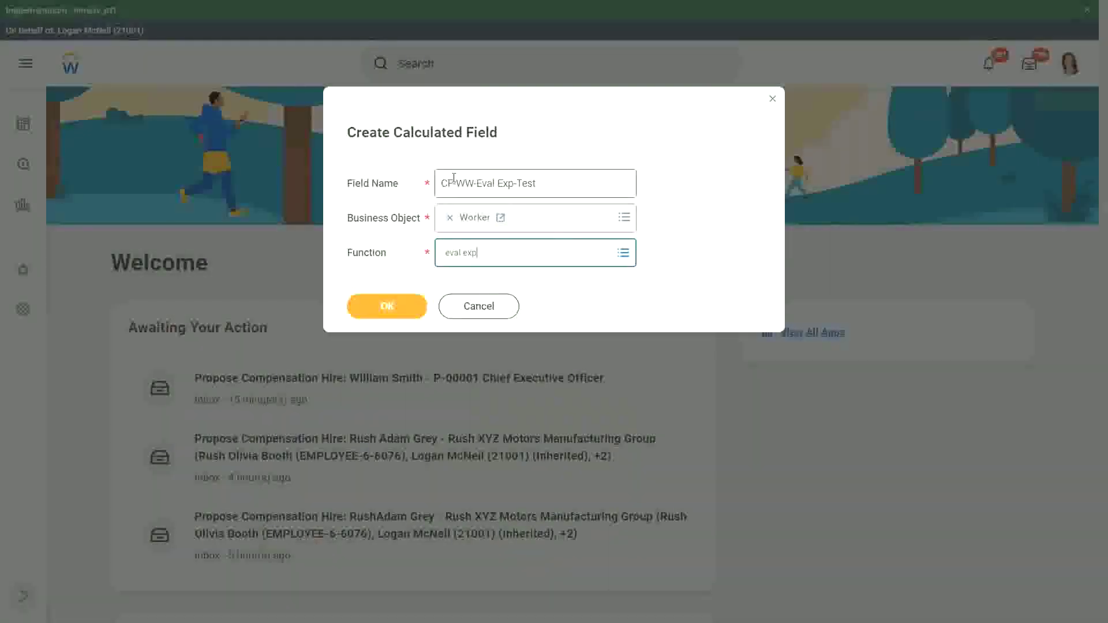
key(Return)
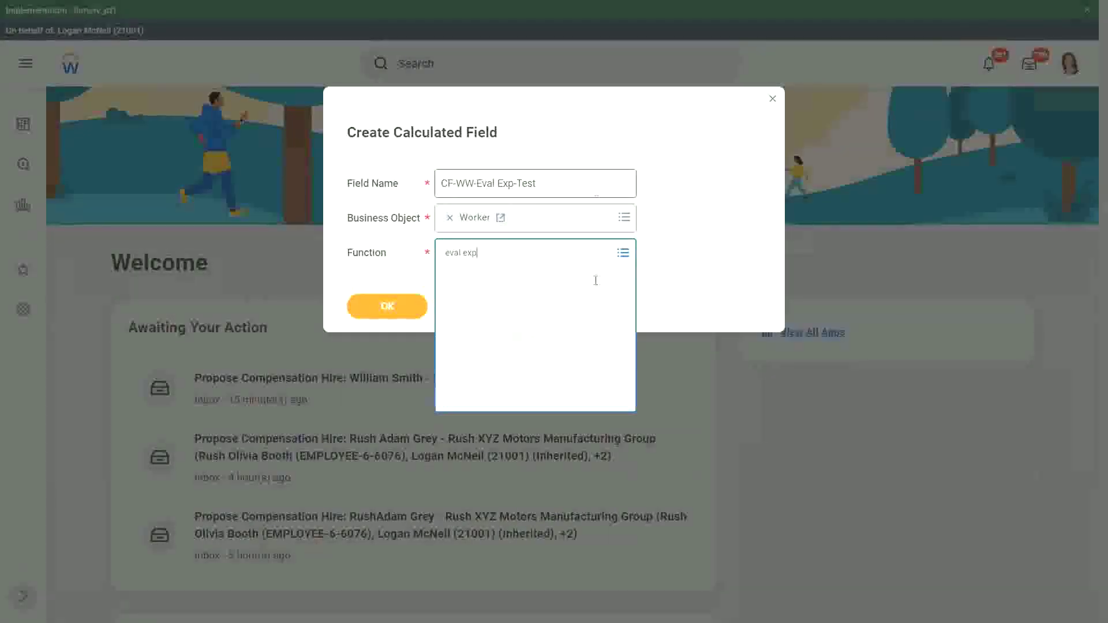
click(470, 307)
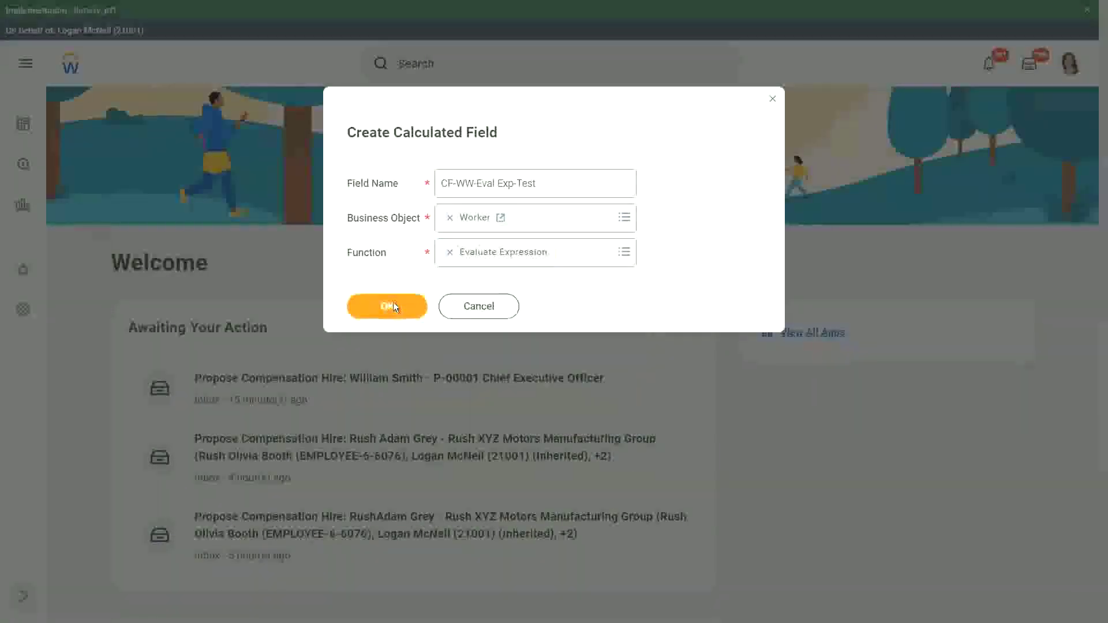
click(393, 304)
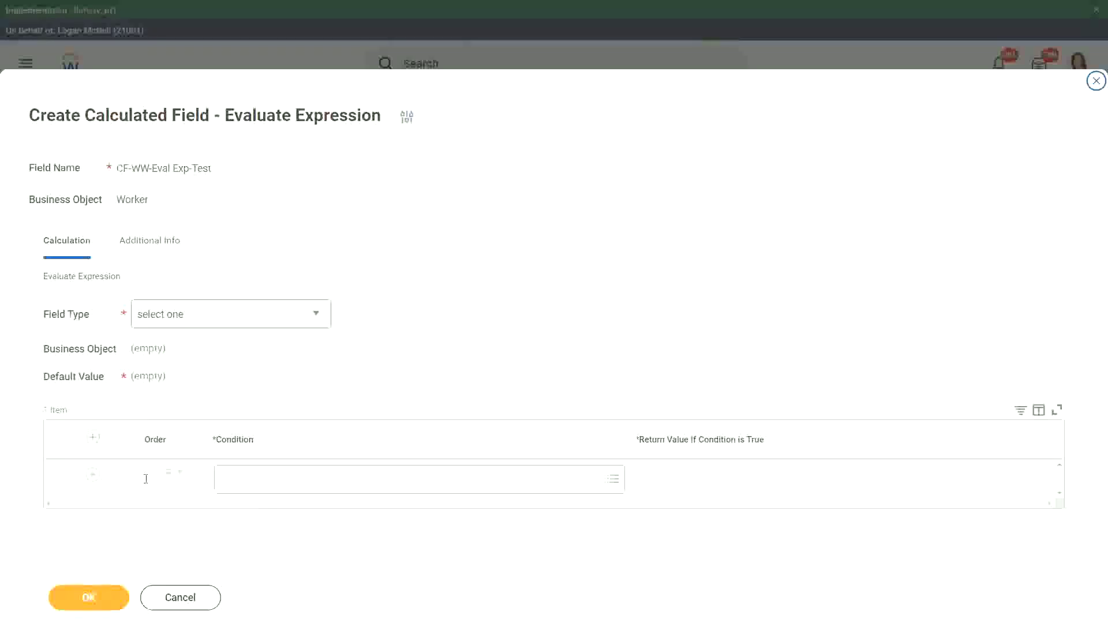
- Annotate the empty Condition field with the on-screen text note "Boolean or a T/F field"
click(257, 465)
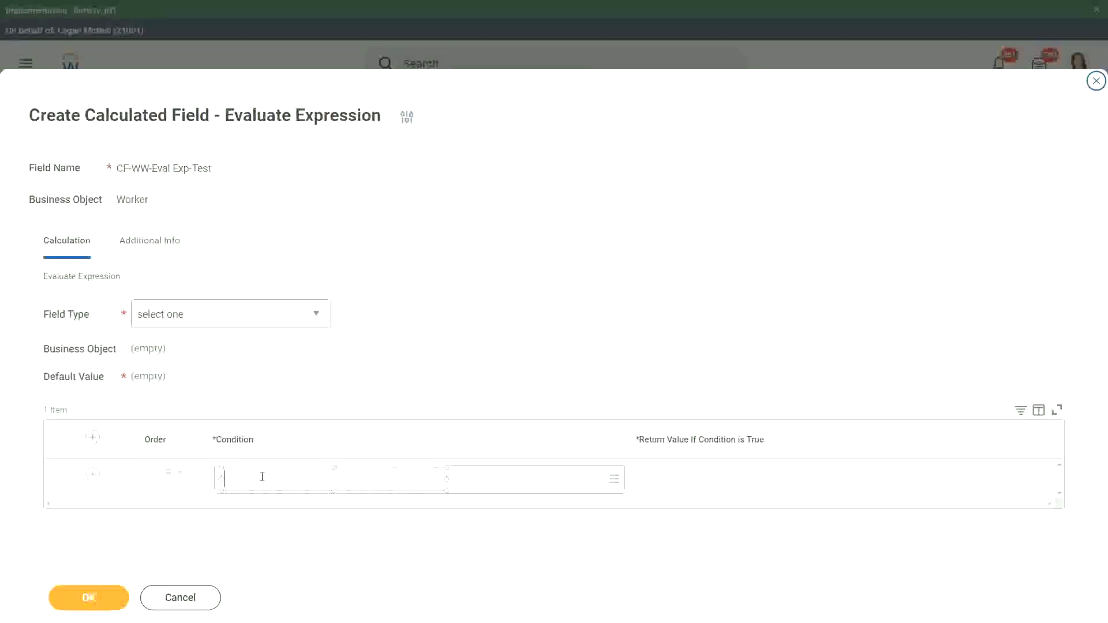
text(Boo)
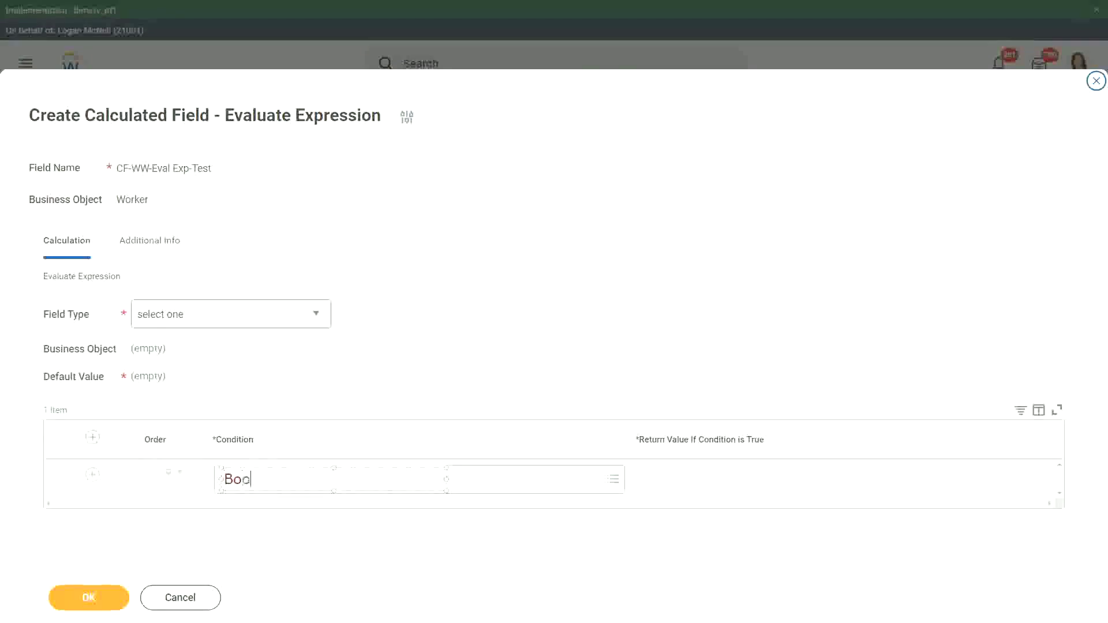
text(lean or a T/F field)
click(386, 366)
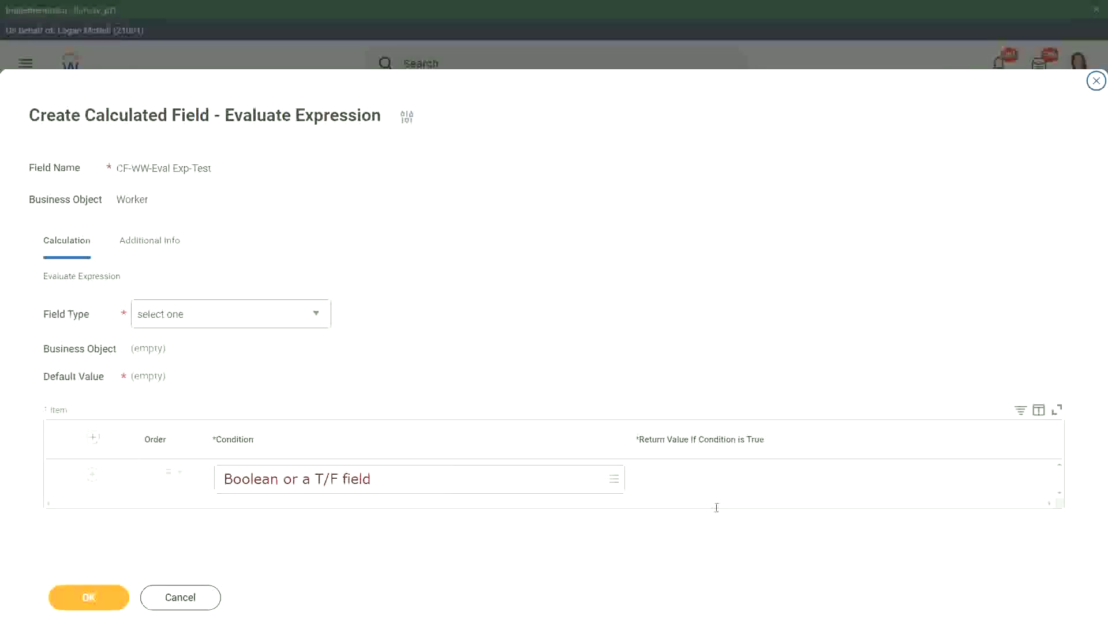
- Annotate the Return Value If Condition is True column with "Another Calc Field that gives the result", widening the note to fit one line
click(640, 481)
text(Another C)
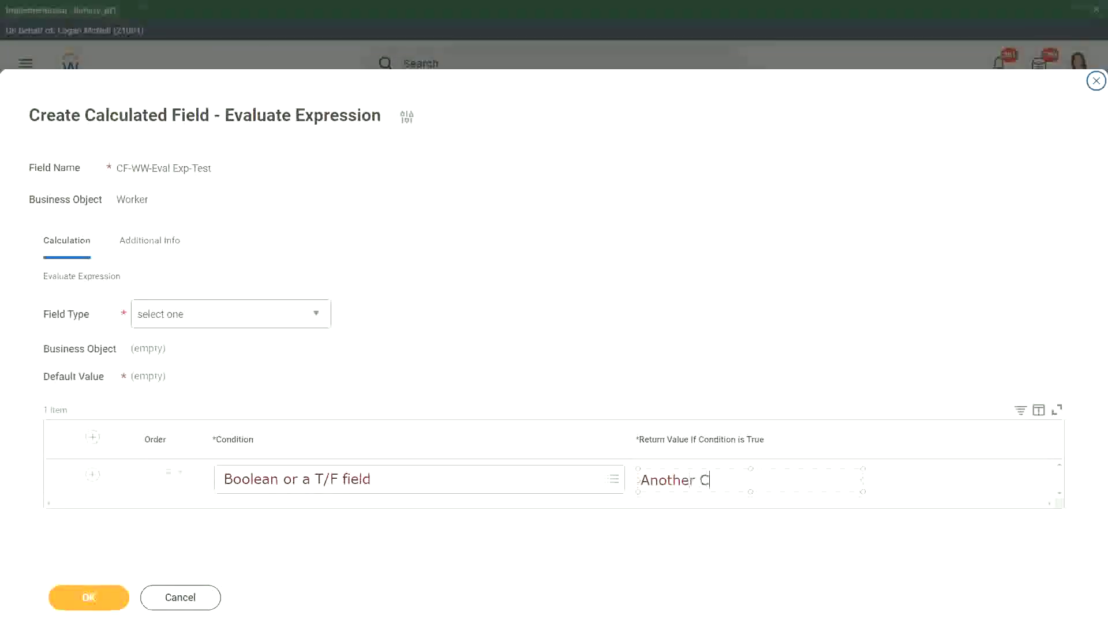
text(alc Field that gives the)
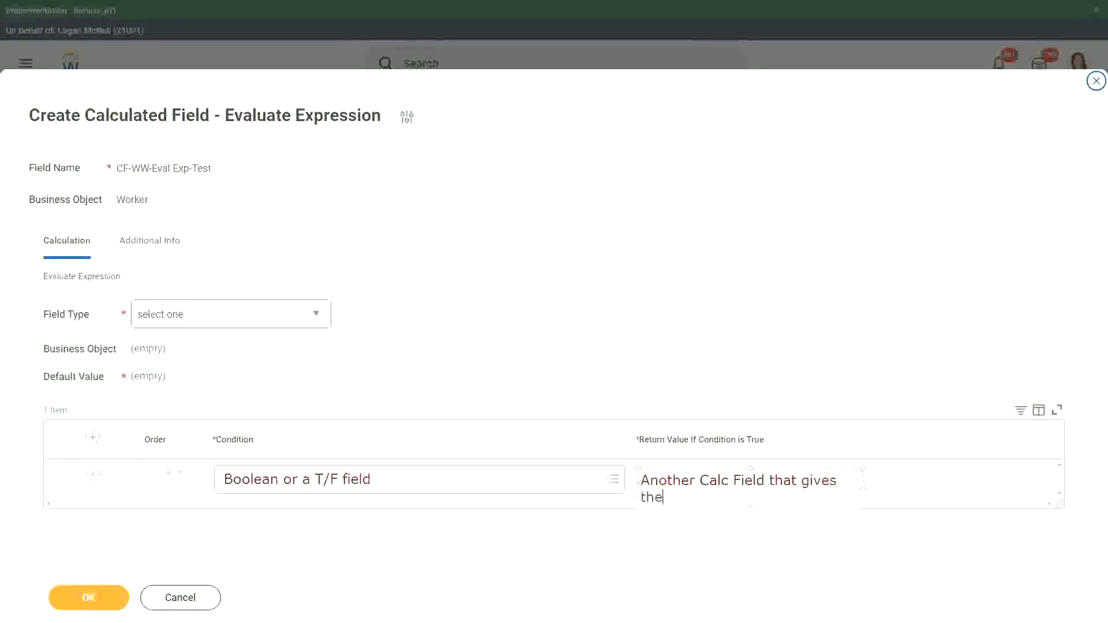
text( result)
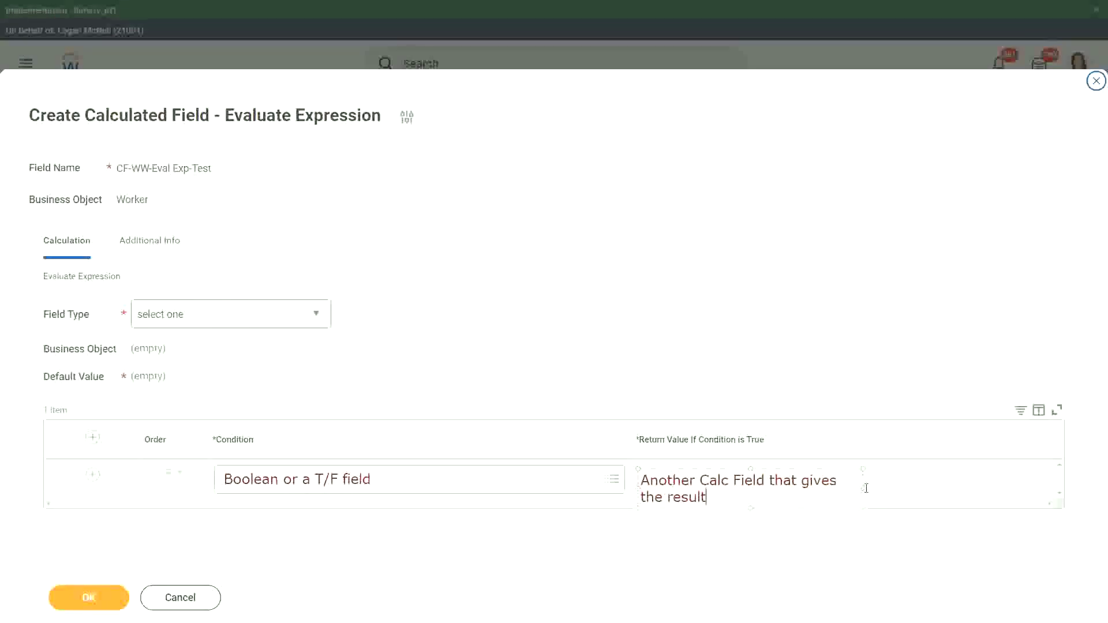
drag(863, 488, 960, 480)
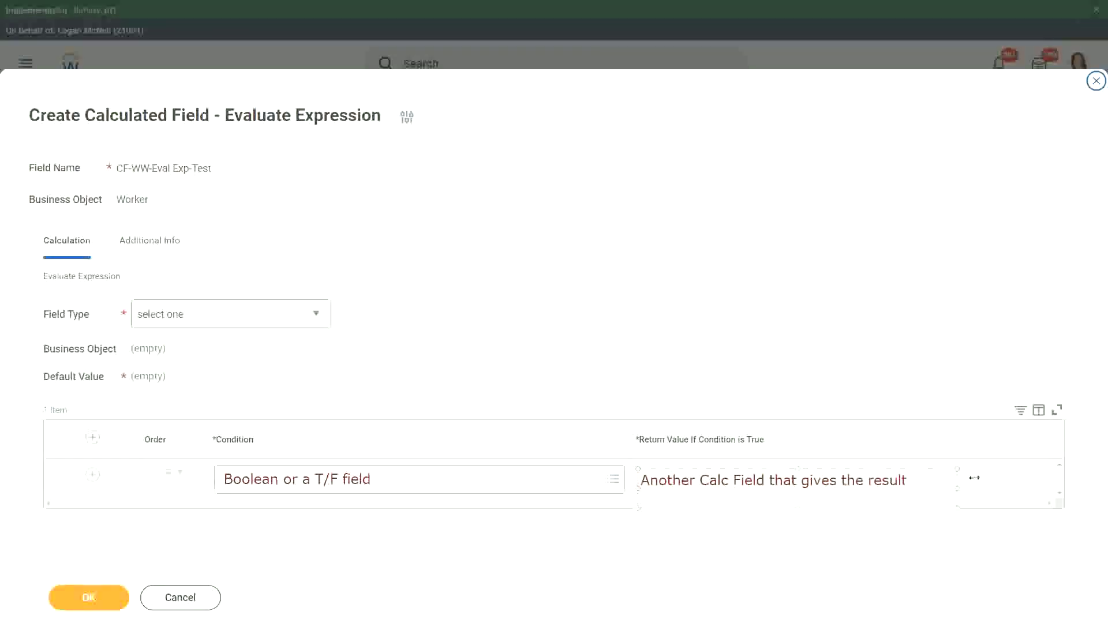
click(622, 523)
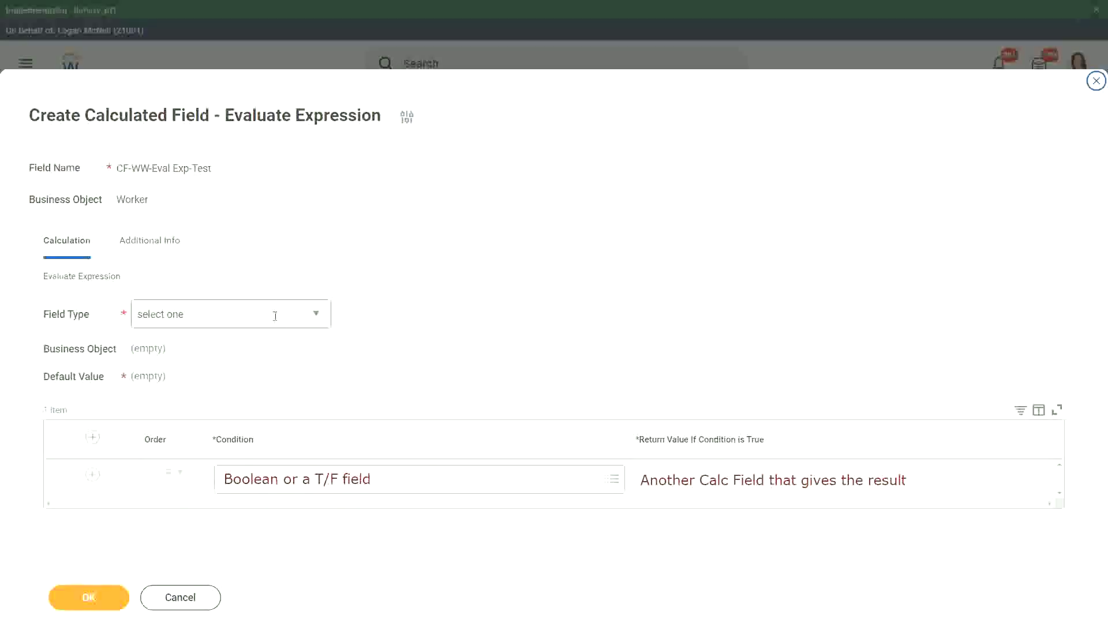
- Discard the stray text note over Field Type and set the calculated field's type to Text
click(321, 313)
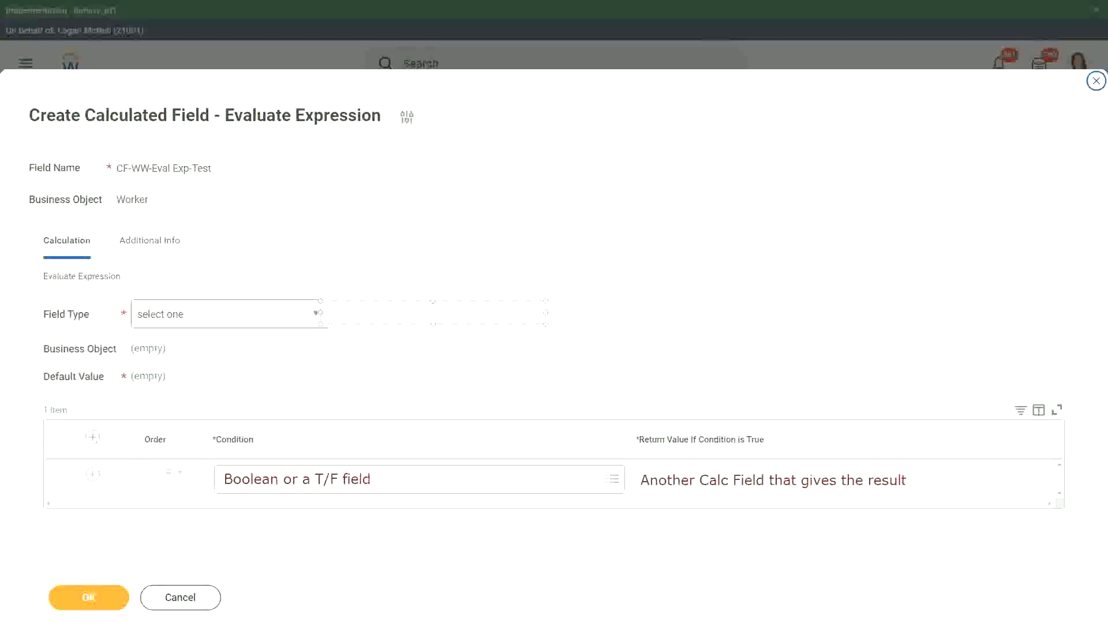
key(Escape)
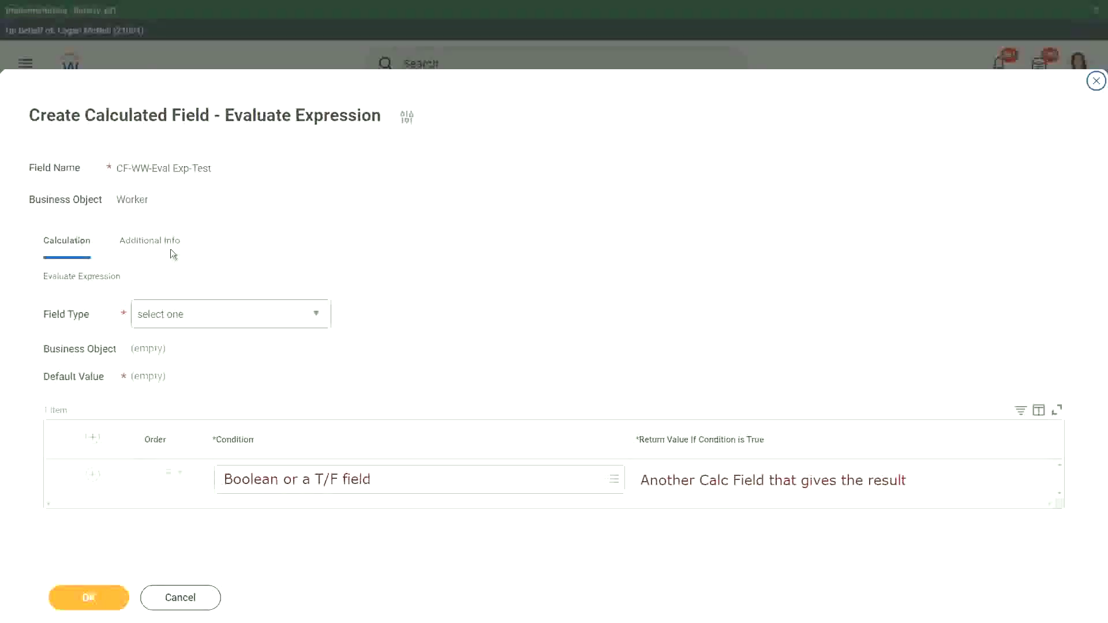
click(318, 313)
click(317, 312)
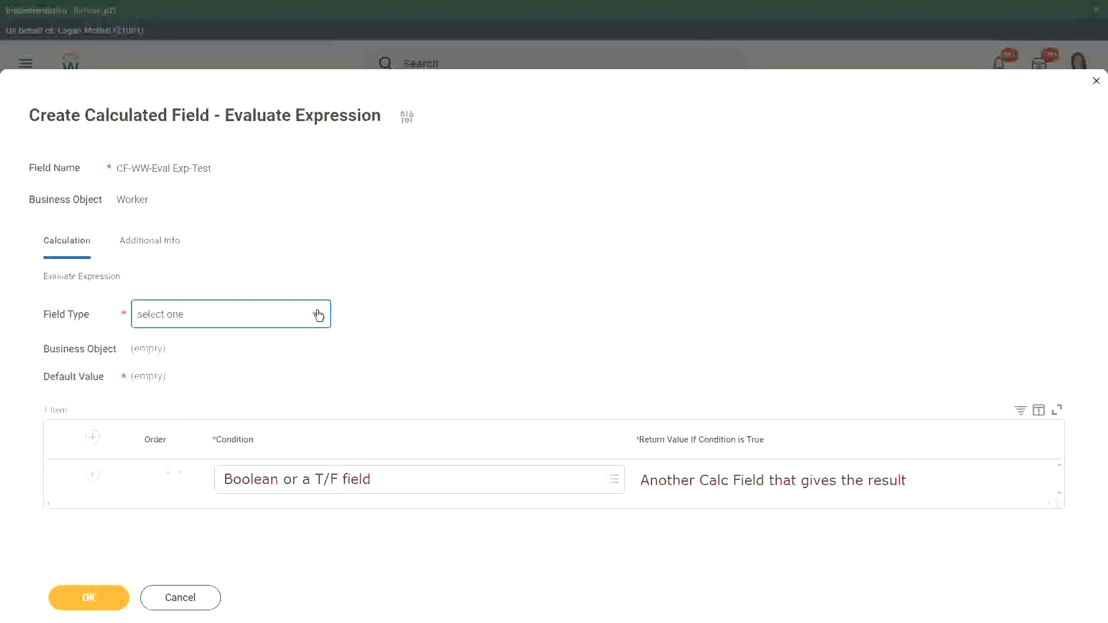
click(318, 315)
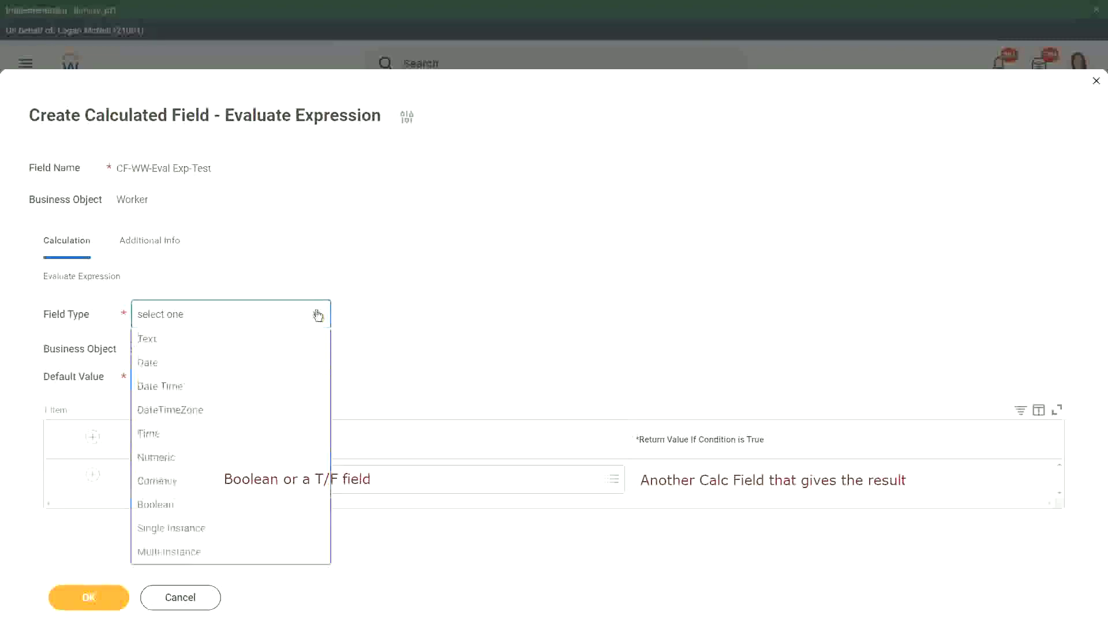
click(153, 365)
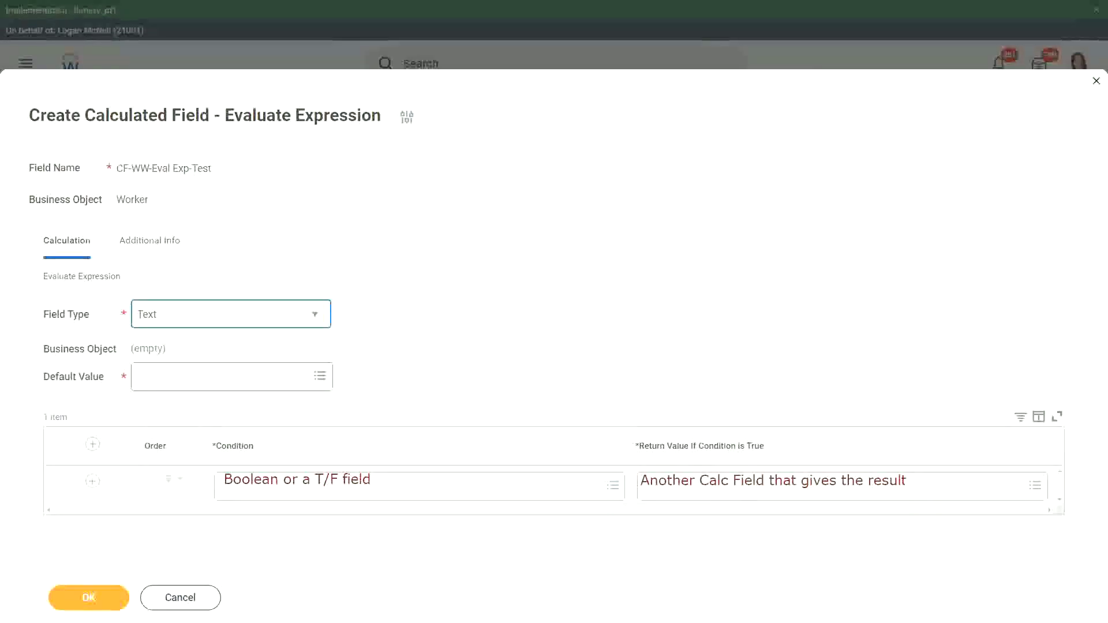
- Annotate the Default Value field with the text note "Some Default Value" and shift the note slightly left inside the field
click(150, 377)
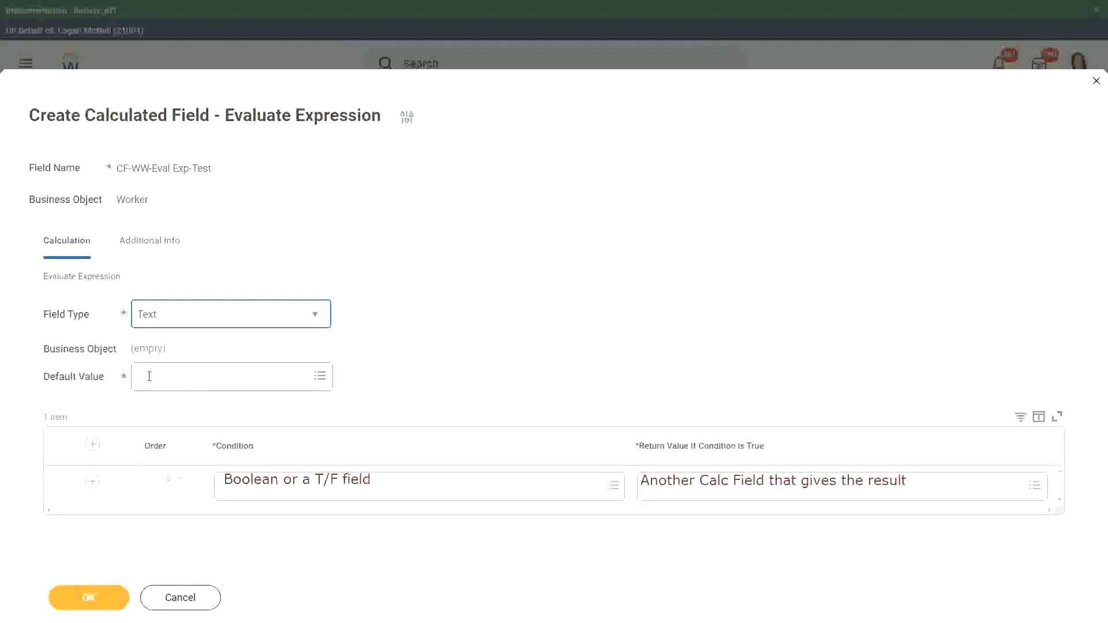
text(S)
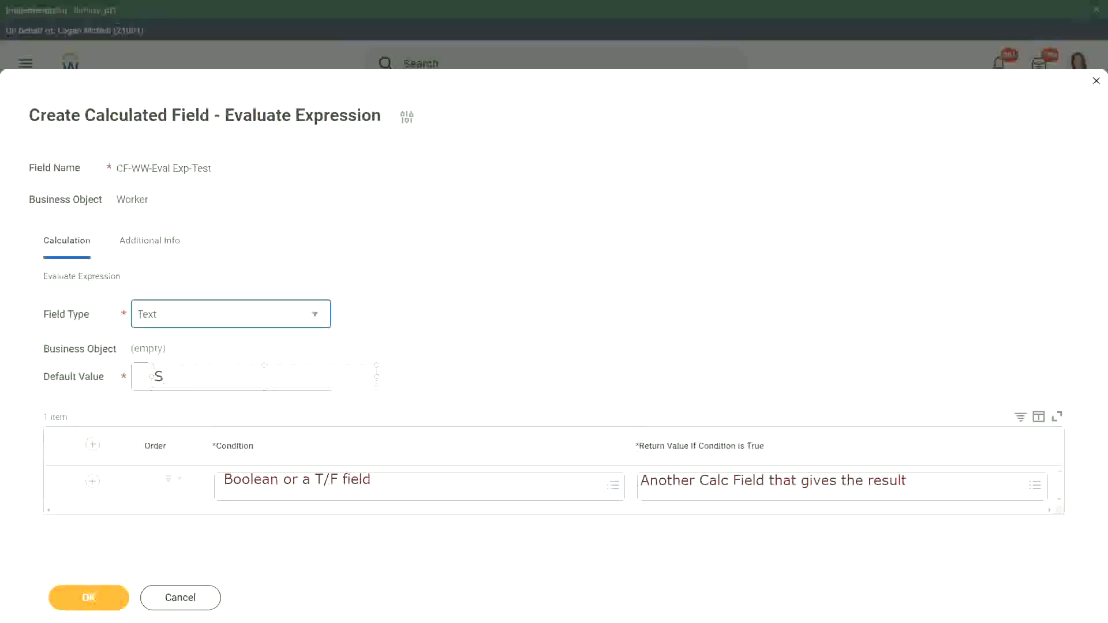
text(ome De)
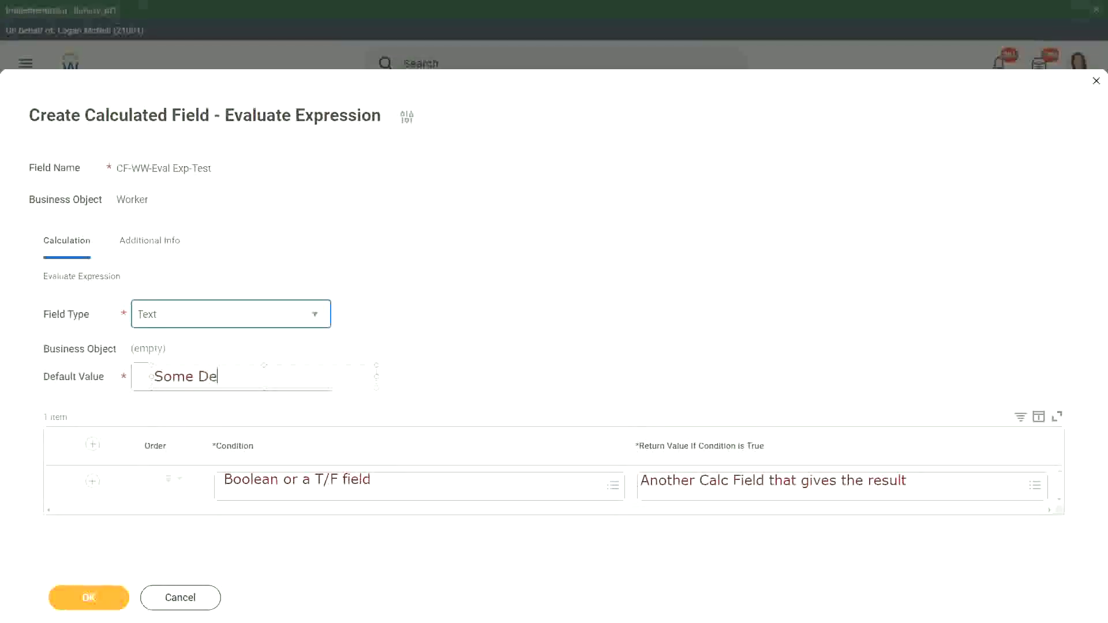
text(fault Value)
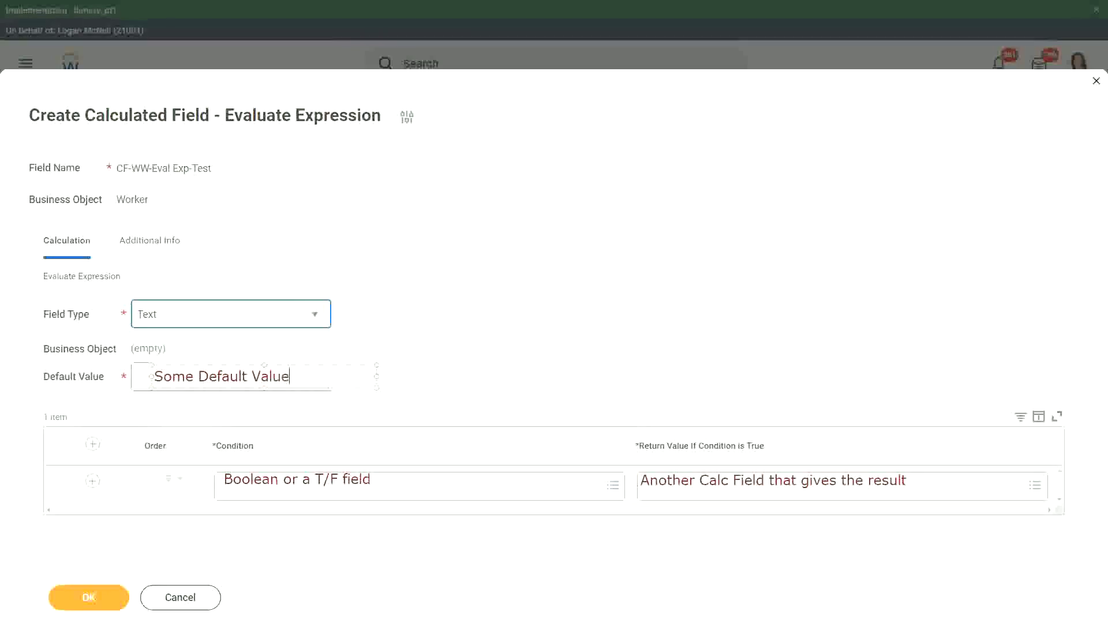
drag(275, 364, 268, 365)
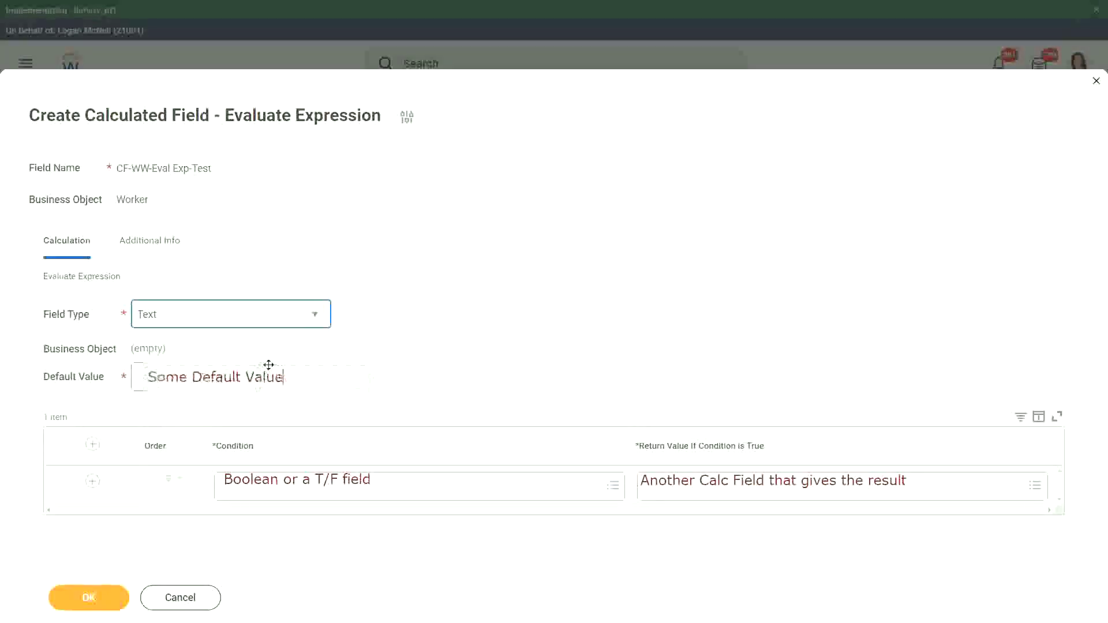
click(458, 366)
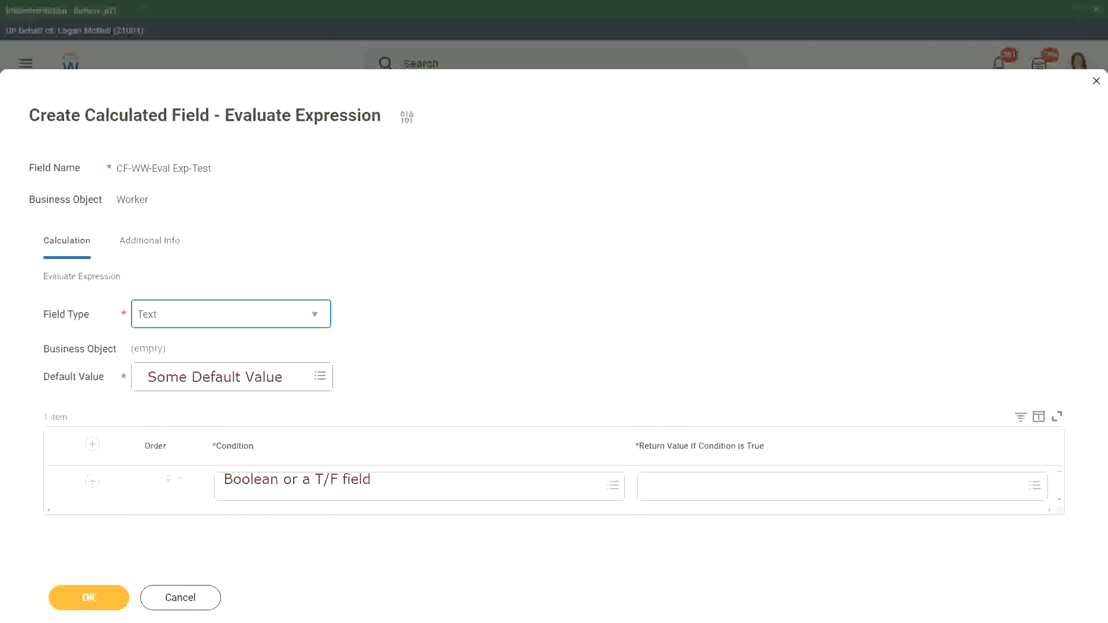
- Annotate the Return Value If Condition is True field with "Type in the value that you want in the output", widening the note to fit one line
click(652, 486)
text(Type in )
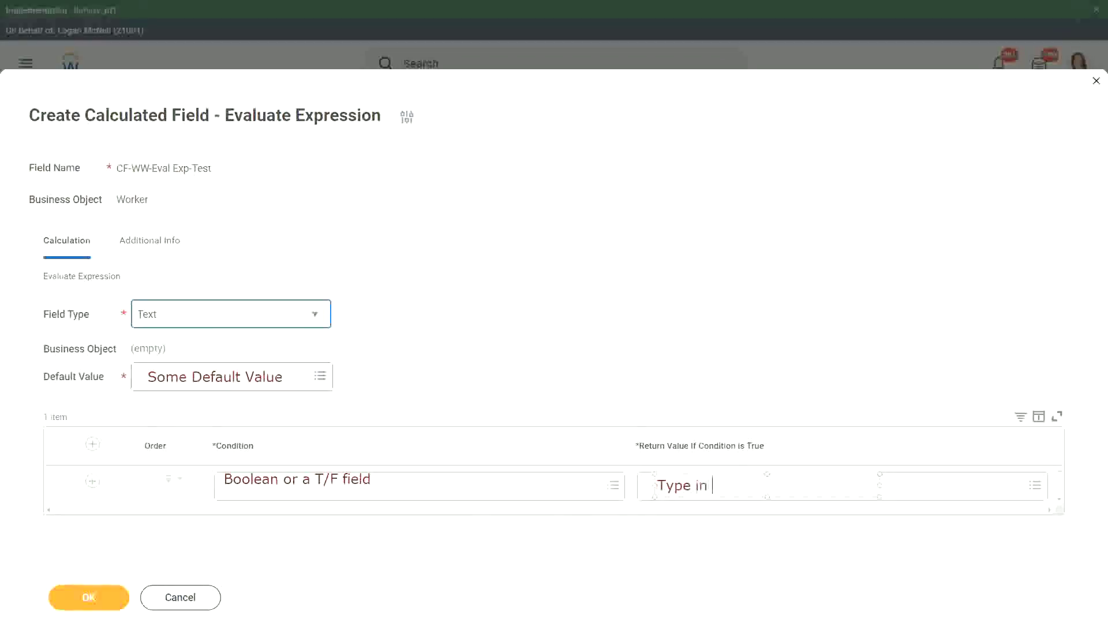
text(the value that you )
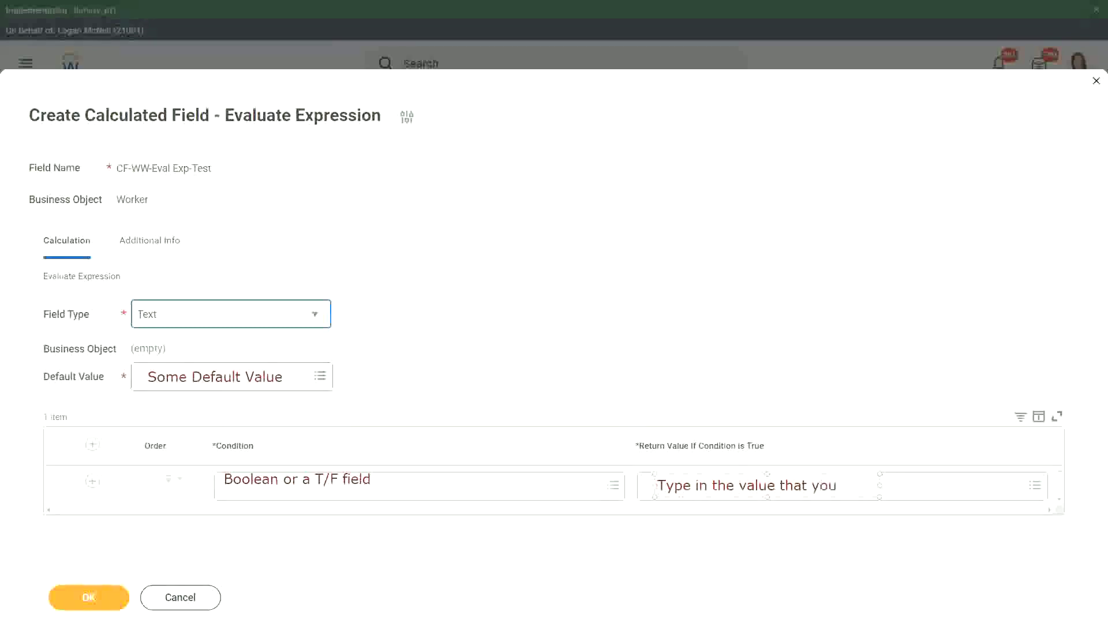
text(want in the o)
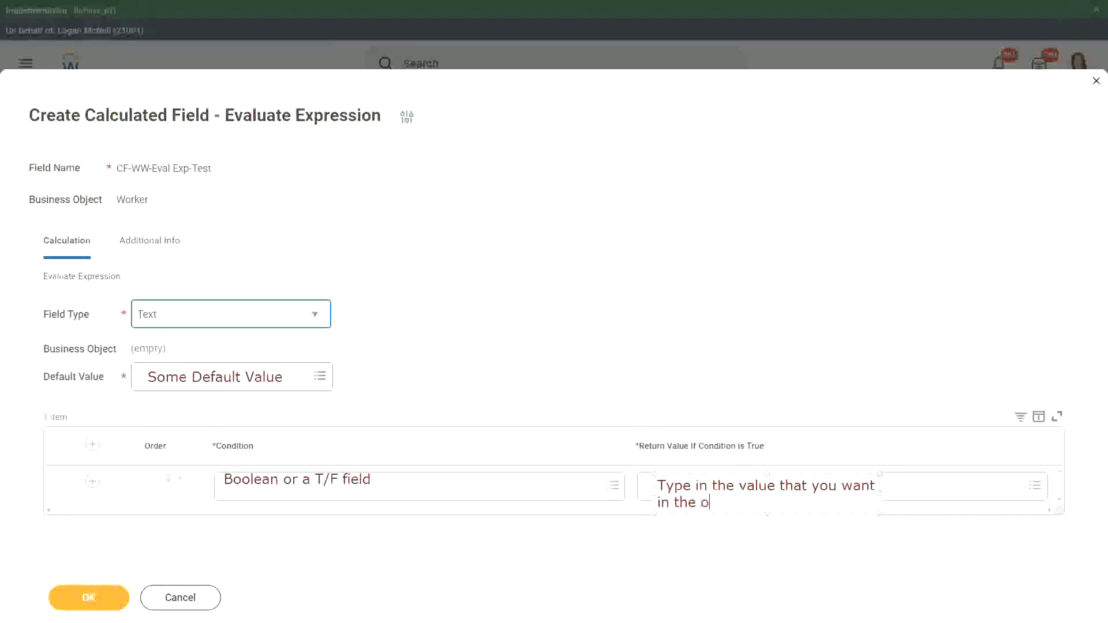
text(utput)
drag(879, 493, 1015, 485)
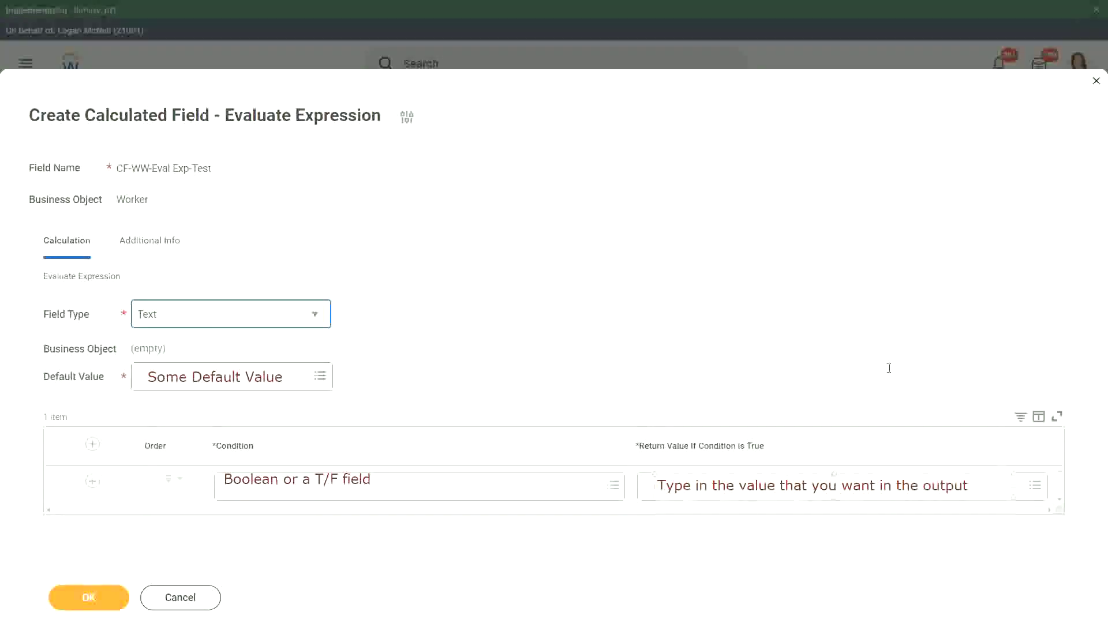
click(889, 368)
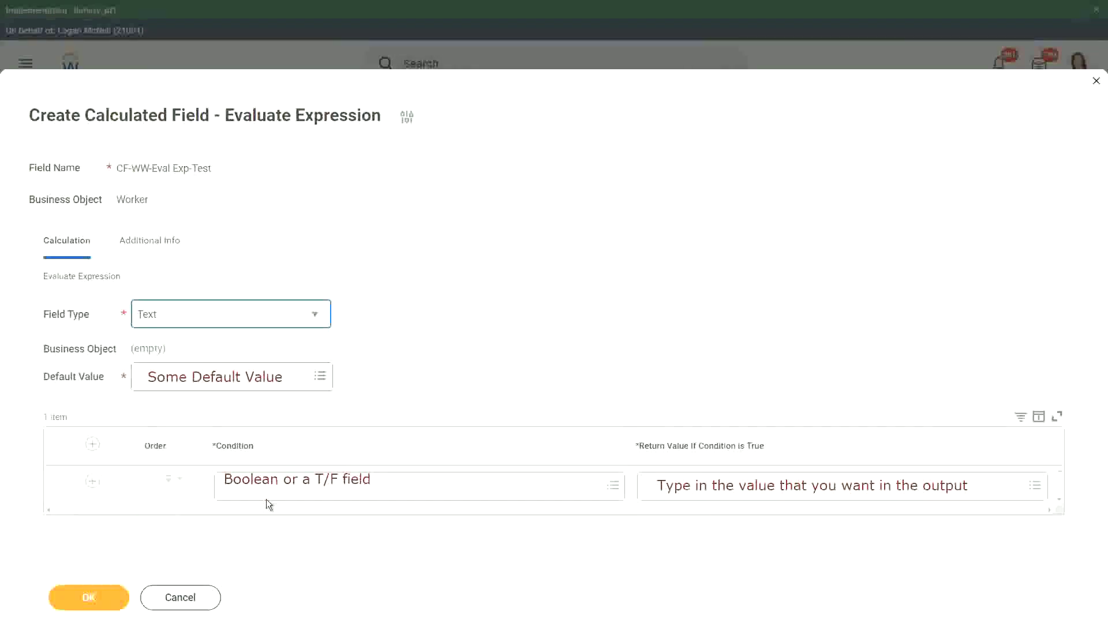
- Cancel the Evaluate Expression calculated field, discarding its changes, and dismiss the Implementation banner above the Workday page
click(181, 598)
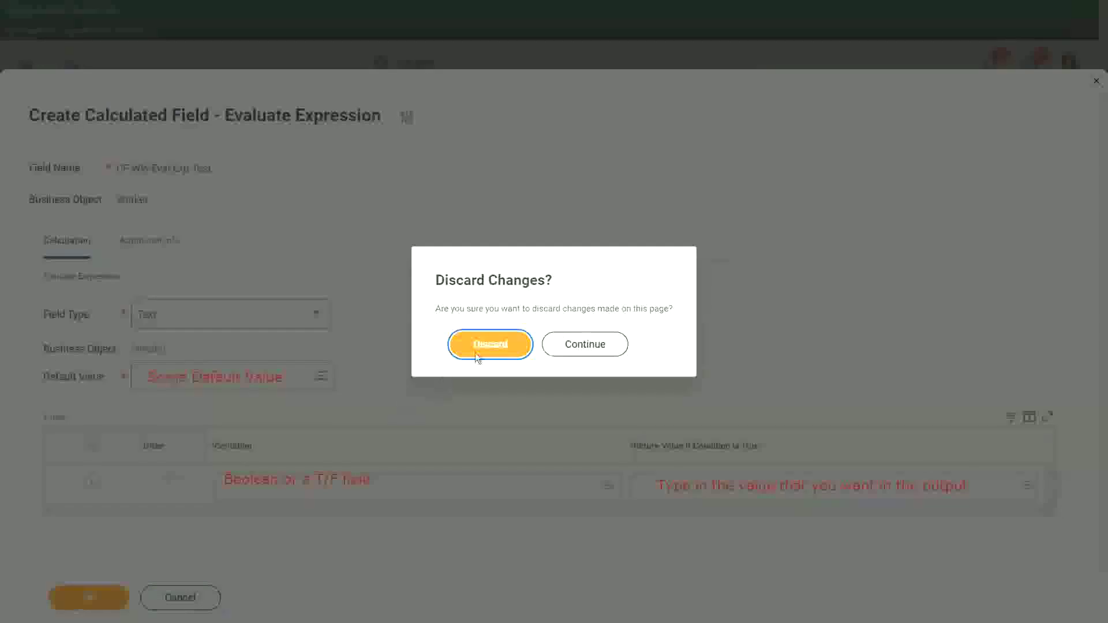
click(496, 345)
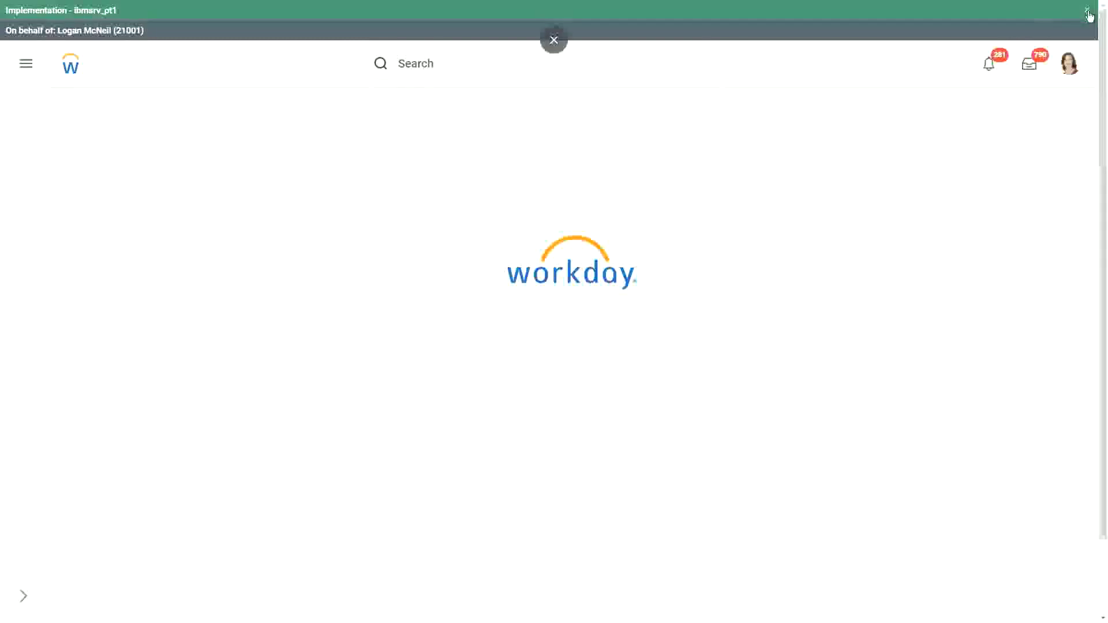
click(1089, 11)
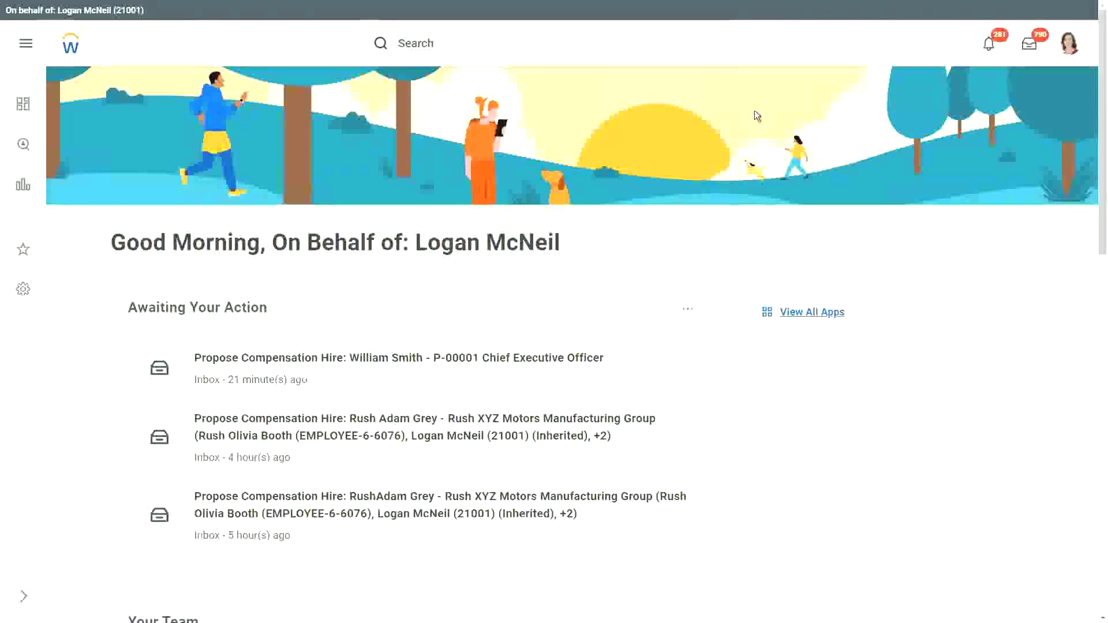
mouse_move(9, 11)
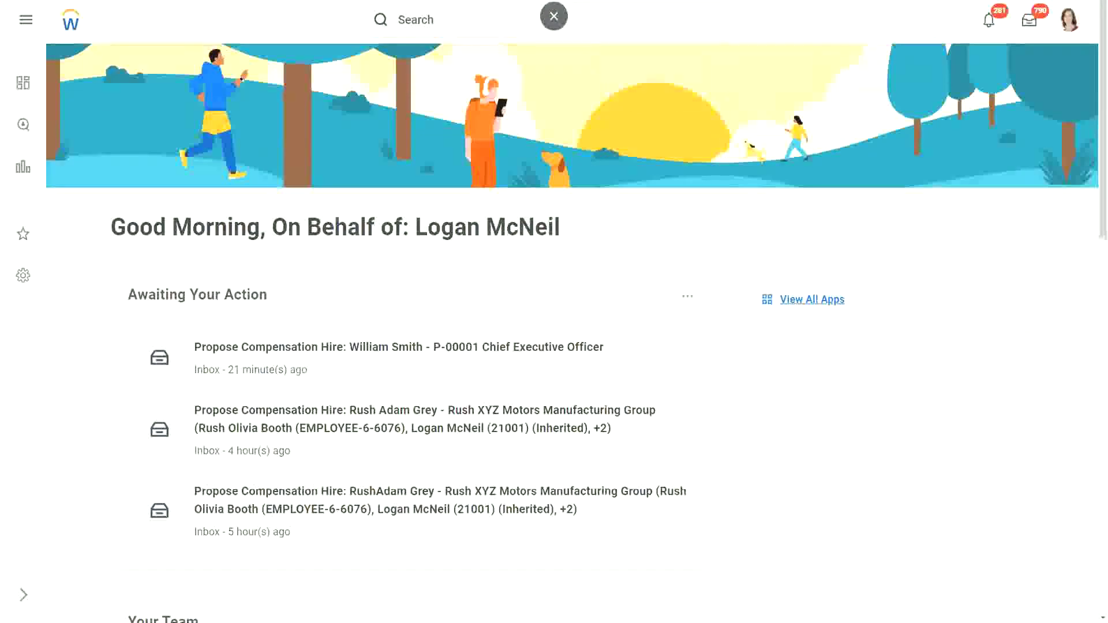